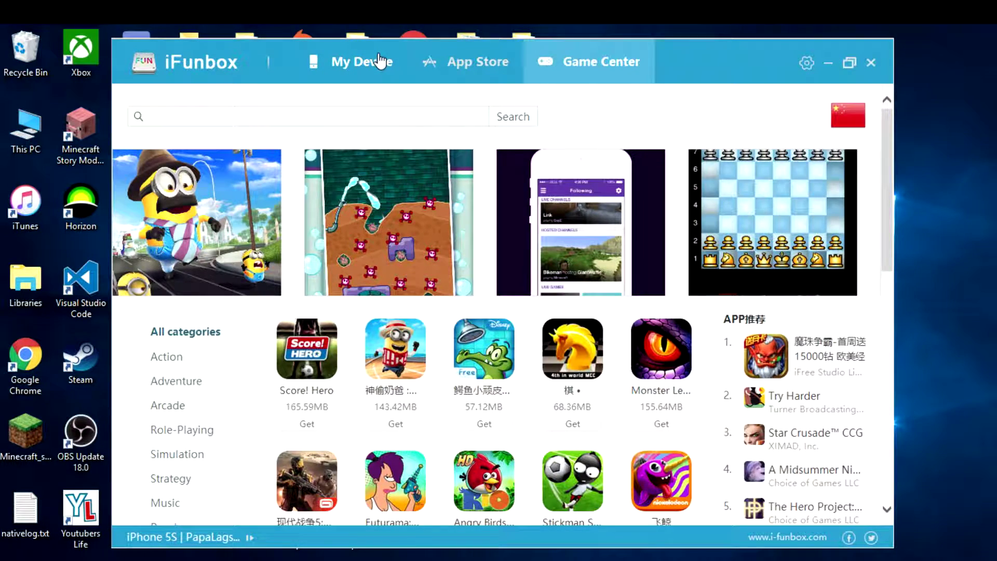
Open the Minecraft PE app's shared files folder on the connected iPhone.
left_click(381, 62)
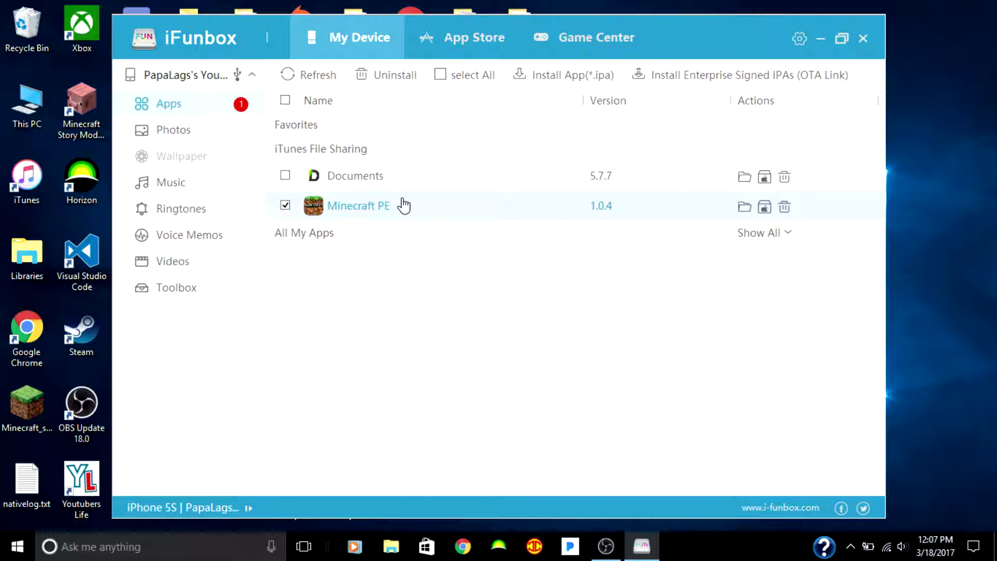
left_click(382, 207)
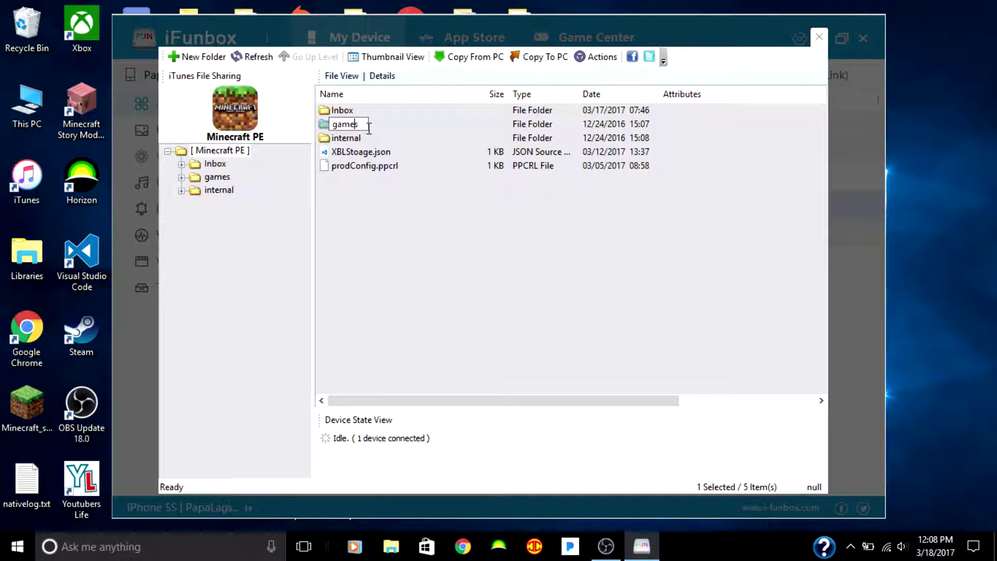
Copy world folder 2aoAAKpCAAA= from games > com.mojang > minecraftWorlds to the desktop.
left_click(374, 129)
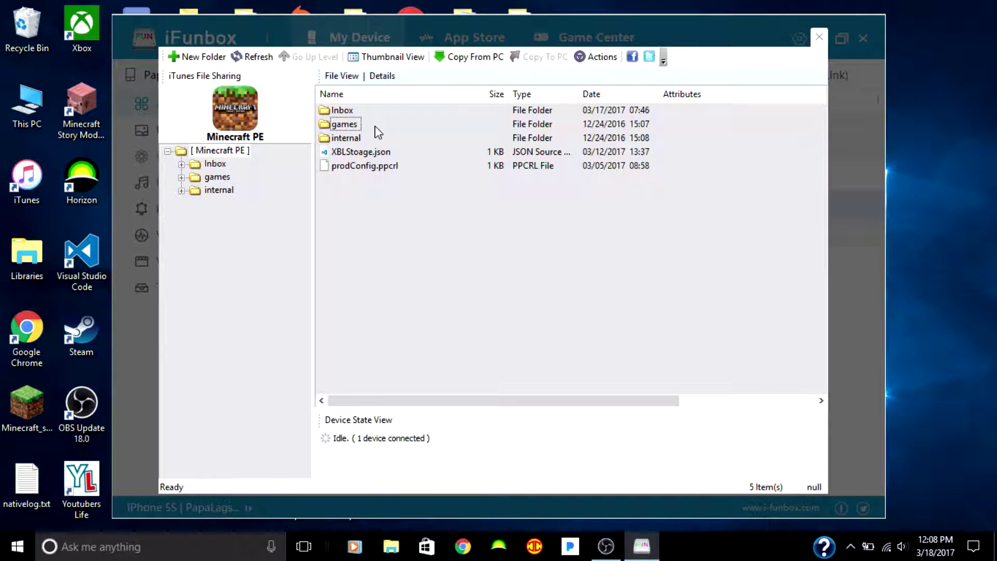
double_click(337, 128)
double_click(342, 116)
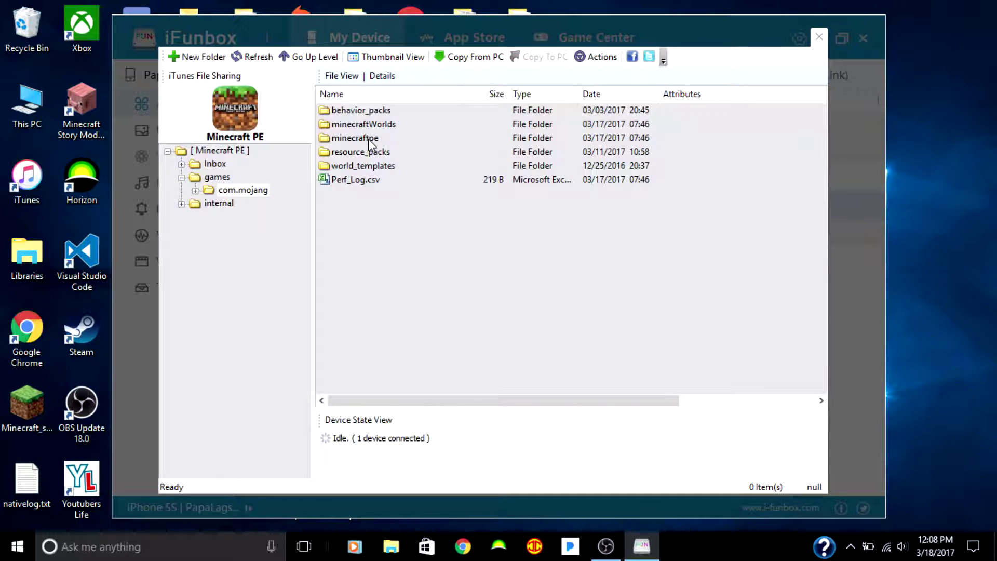
double_click(376, 124)
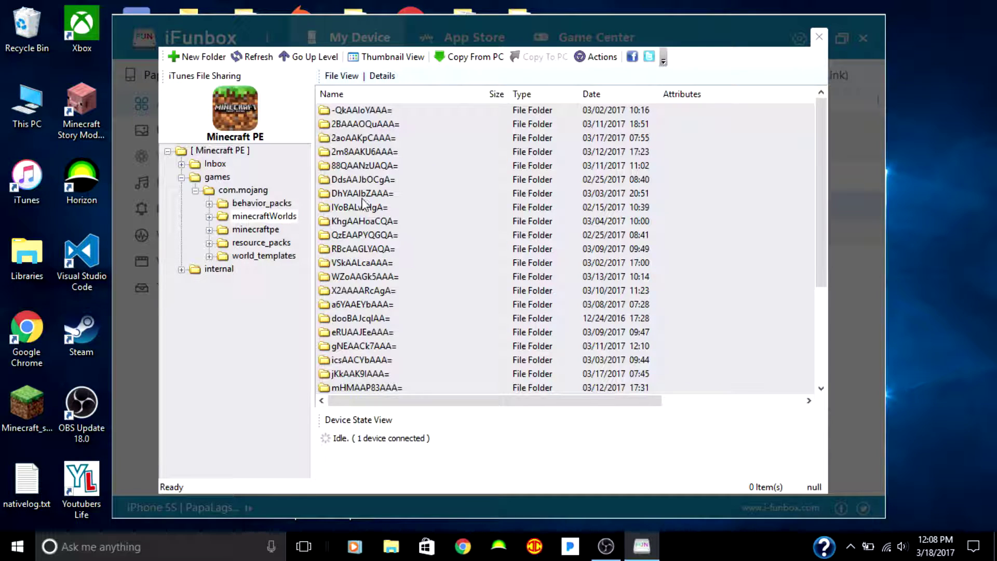
left_click_drag(369, 138, 932, 180)
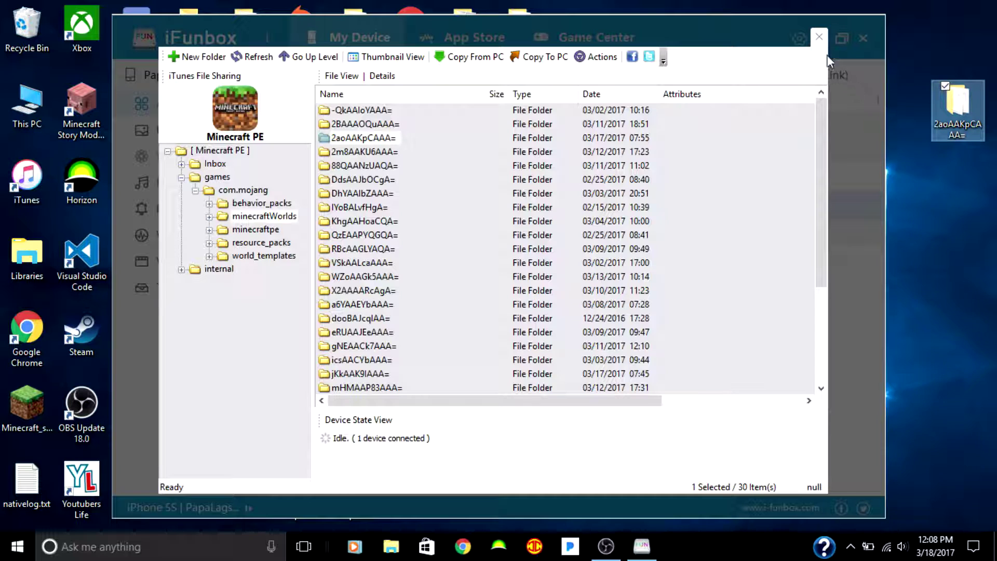
Close iFunbox and launch 7-Zip File Manager, positioned higher on screen.
left_click(824, 36)
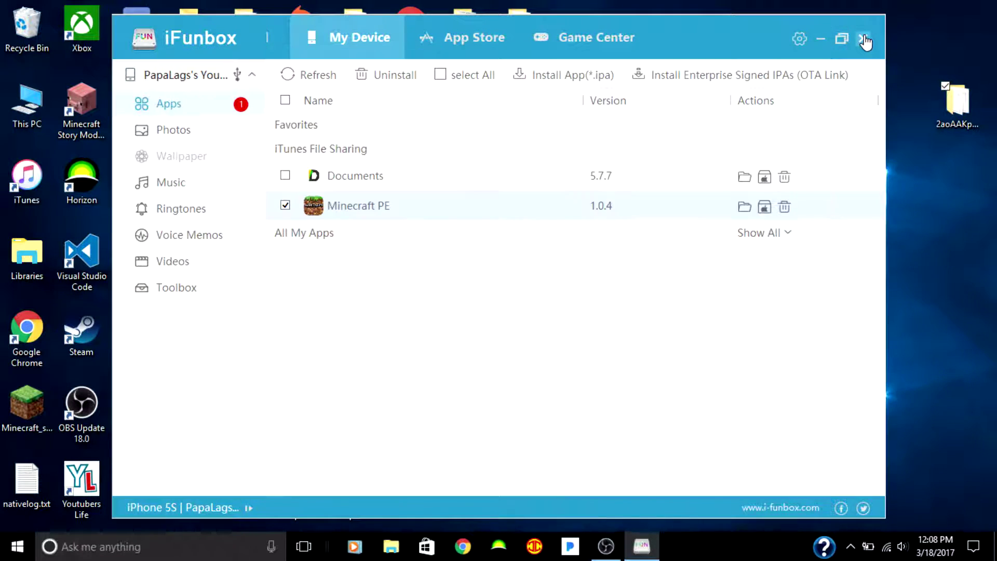
left_click(864, 36)
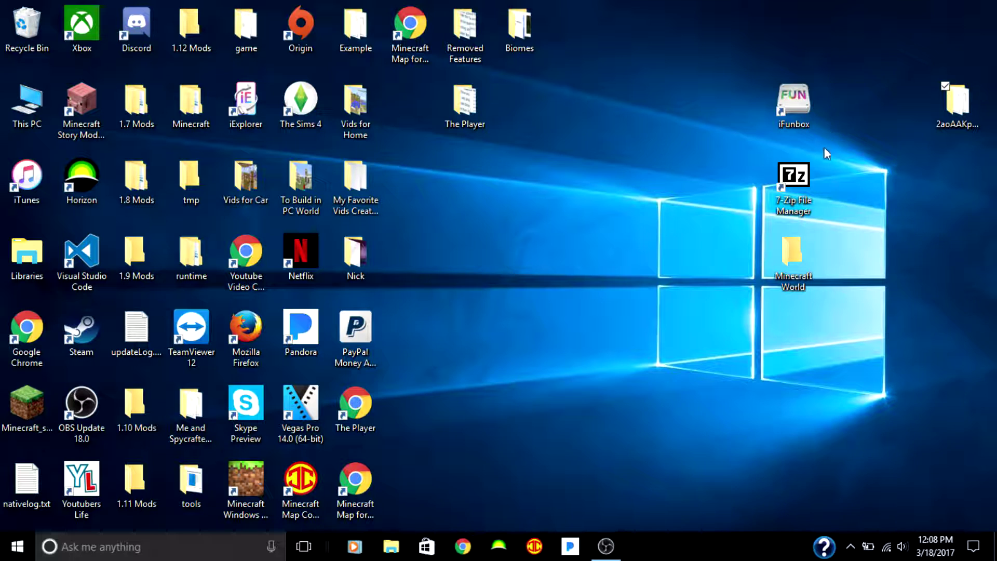
double_click(798, 196)
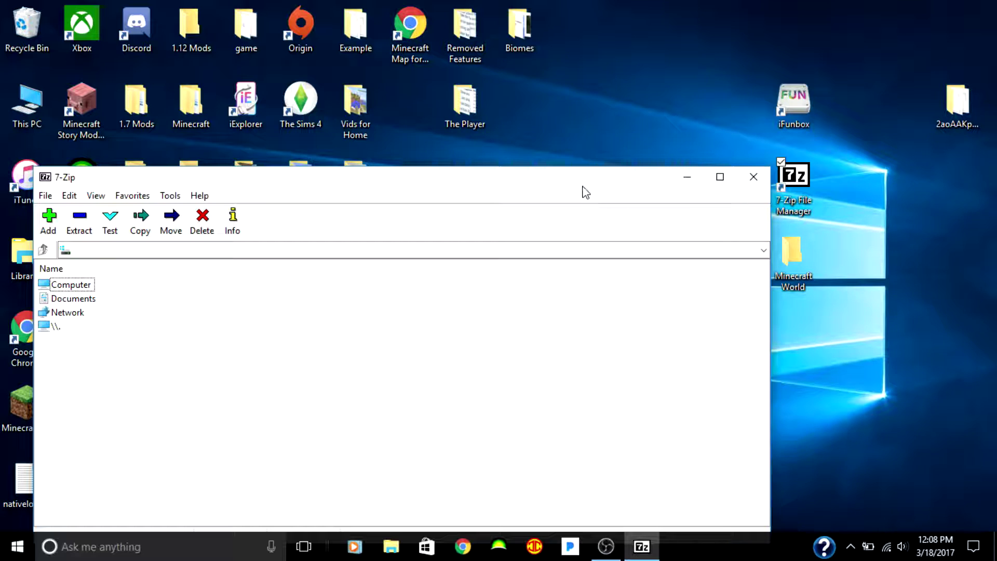
left_click_drag(581, 188, 584, 110)
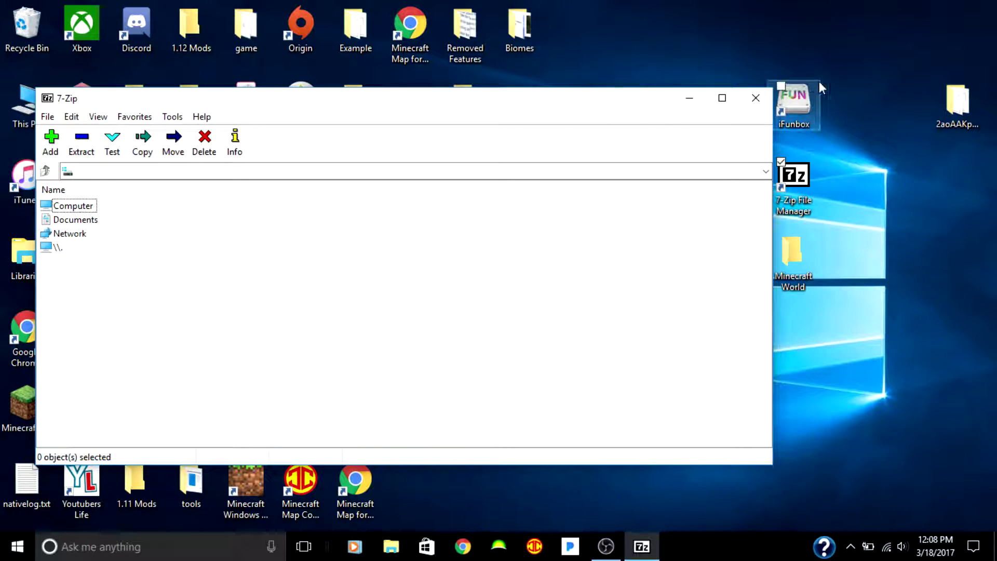
Move 2aoAAKpCAAA= into the desktop Minecraft World folder and add that folder to a new archive.
left_click_drag(964, 122, 901, 242)
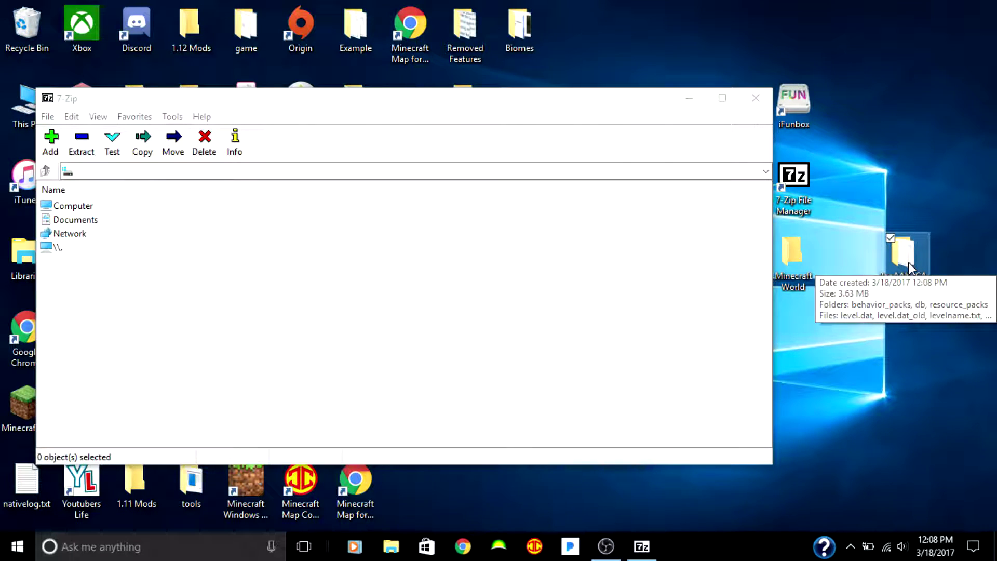
left_click_drag(909, 268, 800, 265)
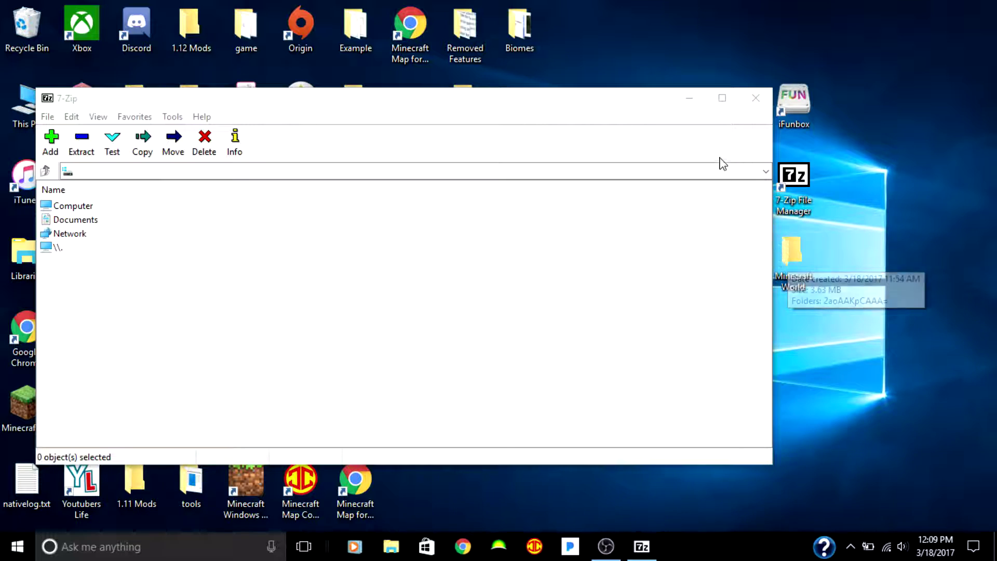
left_click_drag(794, 276, 702, 311)
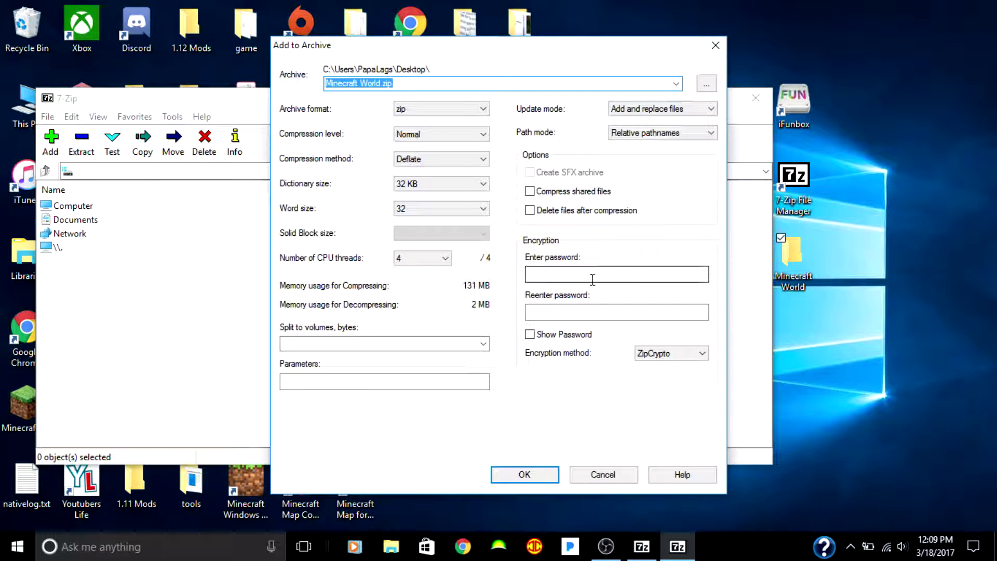
Create Minecraft World.zip in zip format, close 7-Zip, and place the zip below the folder.
left_click(441, 110)
left_click(435, 129)
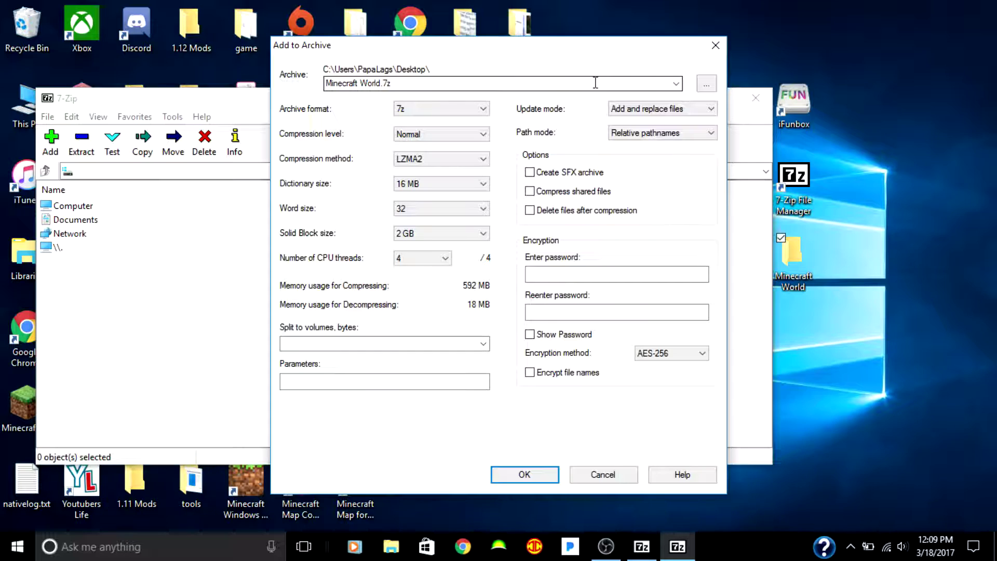
left_click(425, 108)
left_click(416, 150)
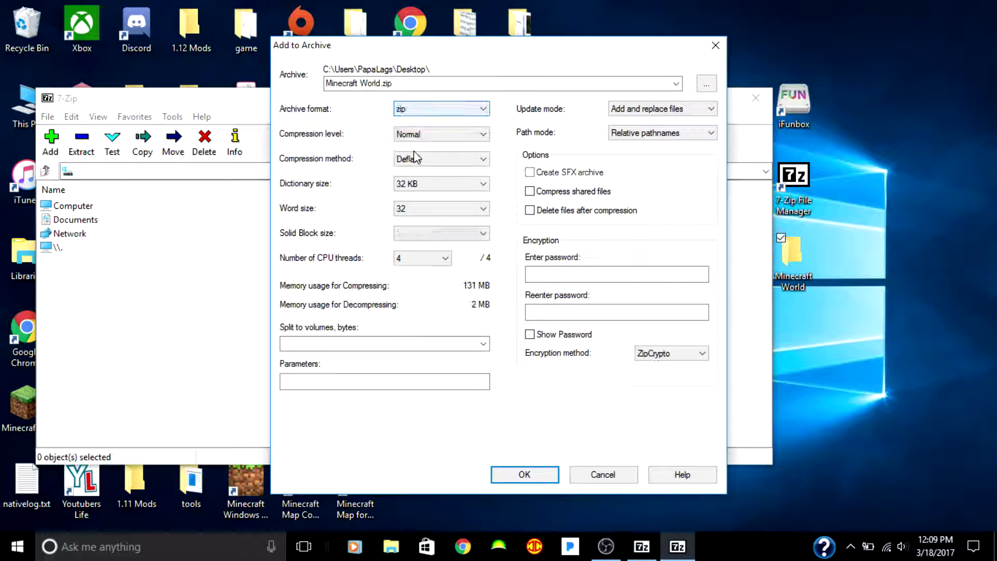
left_click(524, 475)
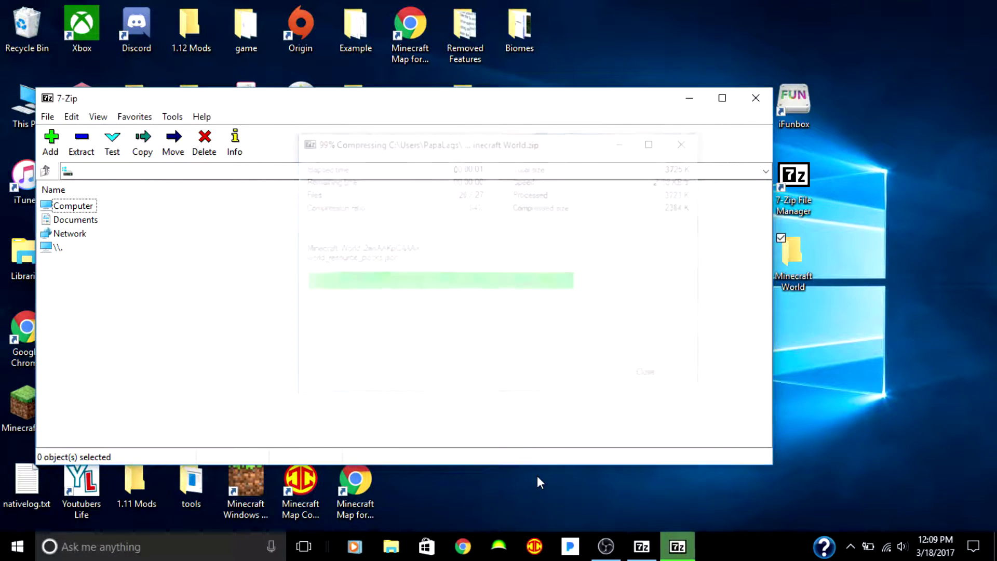
left_click(747, 111)
left_click_drag(418, 133, 801, 378)
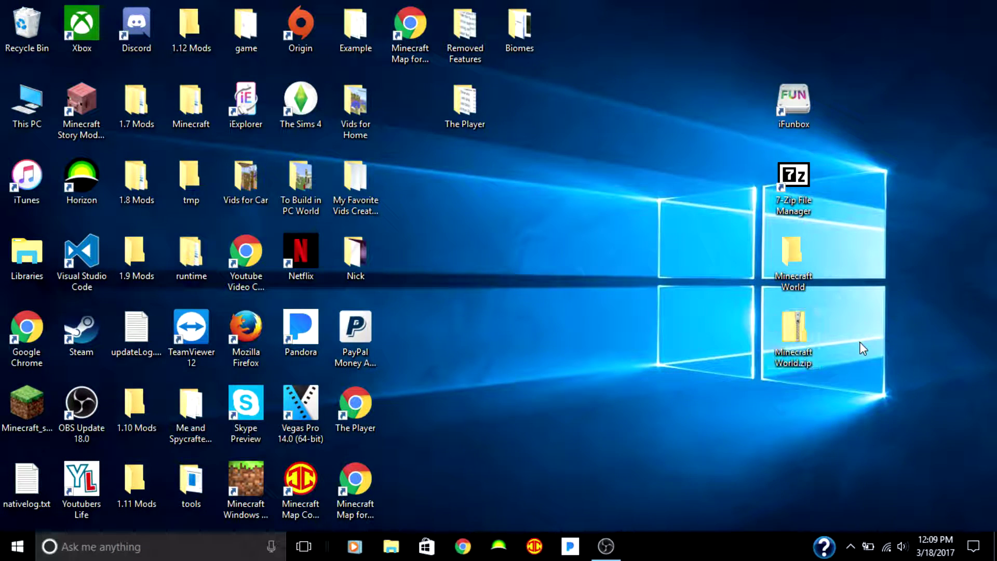
Rename Minecraft World.zip to Minecraft World.mcworld and accept the extension change warning.
left_click(780, 357)
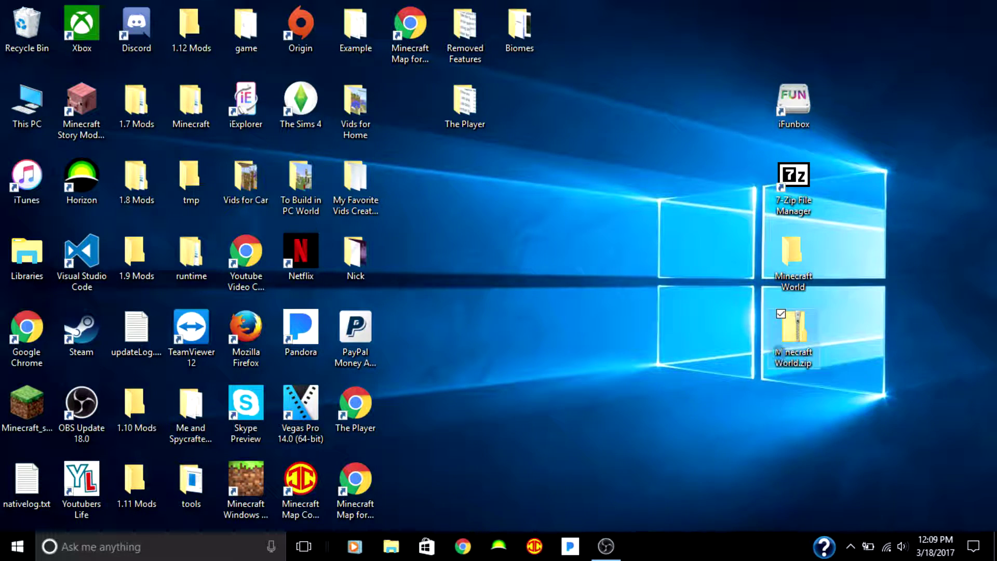
right_click(775, 364)
left_click(804, 317)
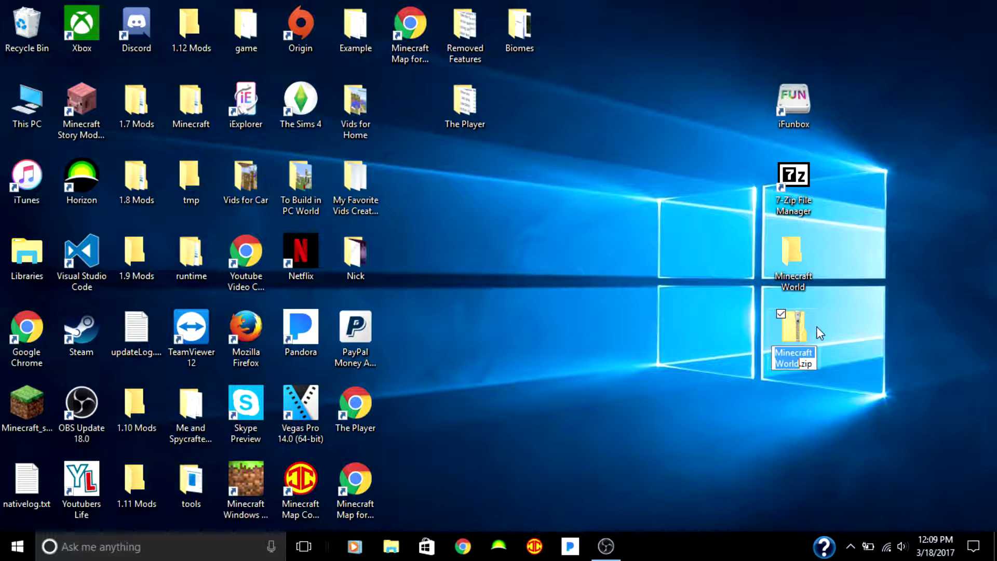
left_click(813, 364)
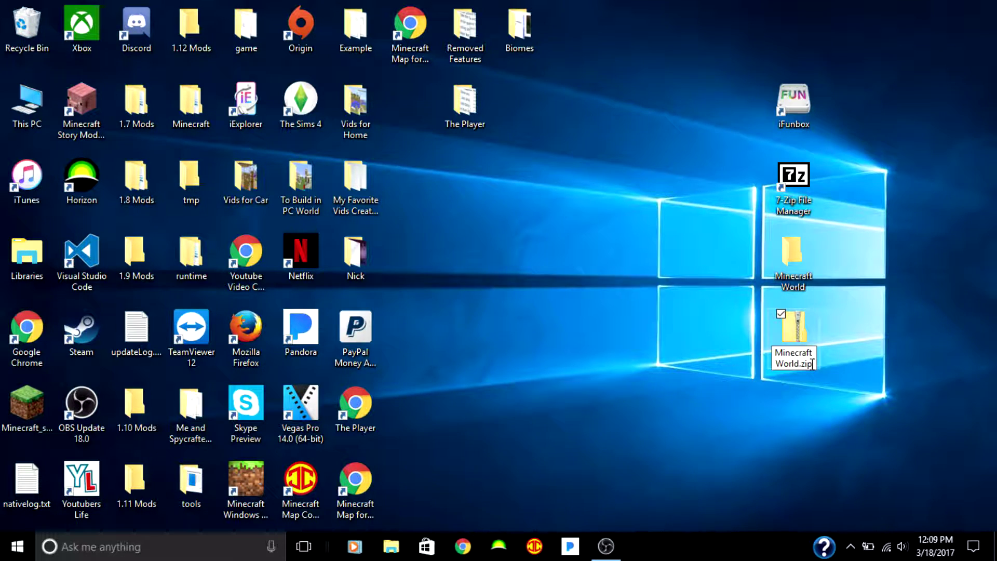
key("BackSpace")
key("BackSpace")
key("BackSpace")
type("mcworld")
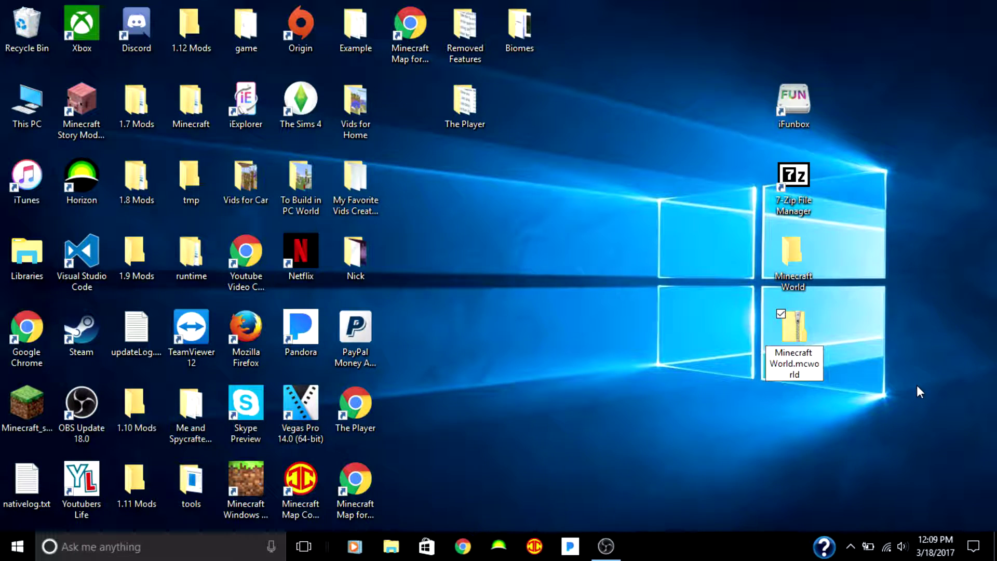
key("Return")
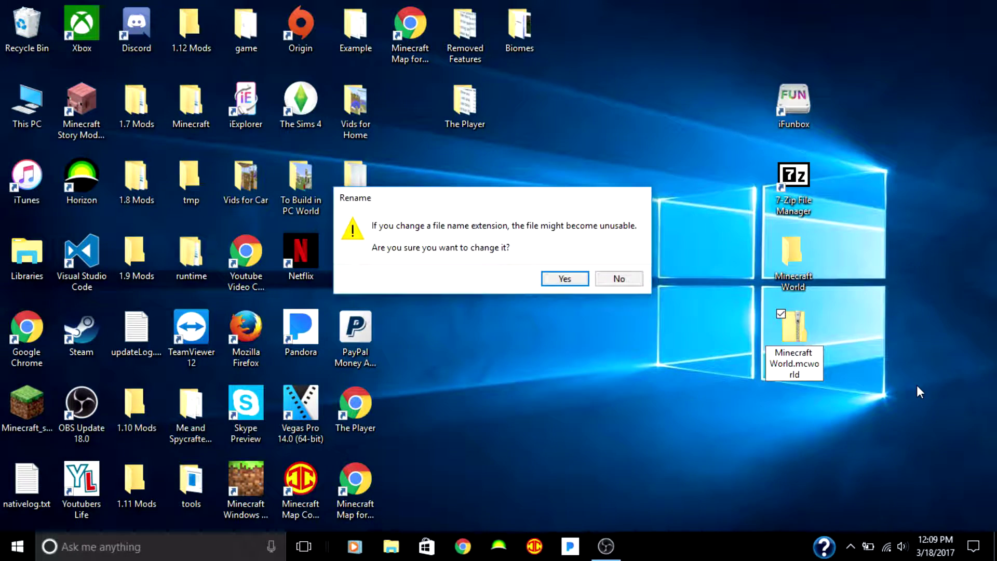
left_click(565, 279)
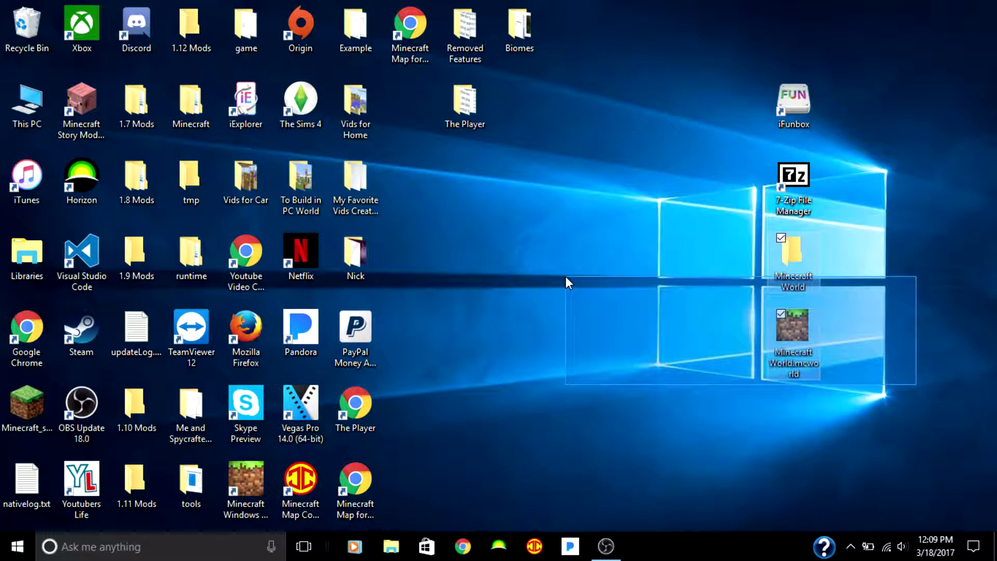
Open Minecraft World.mcworld from the desktop to launch Minecraft Windows 10 Edition.
left_click_drag(566, 276, 945, 439)
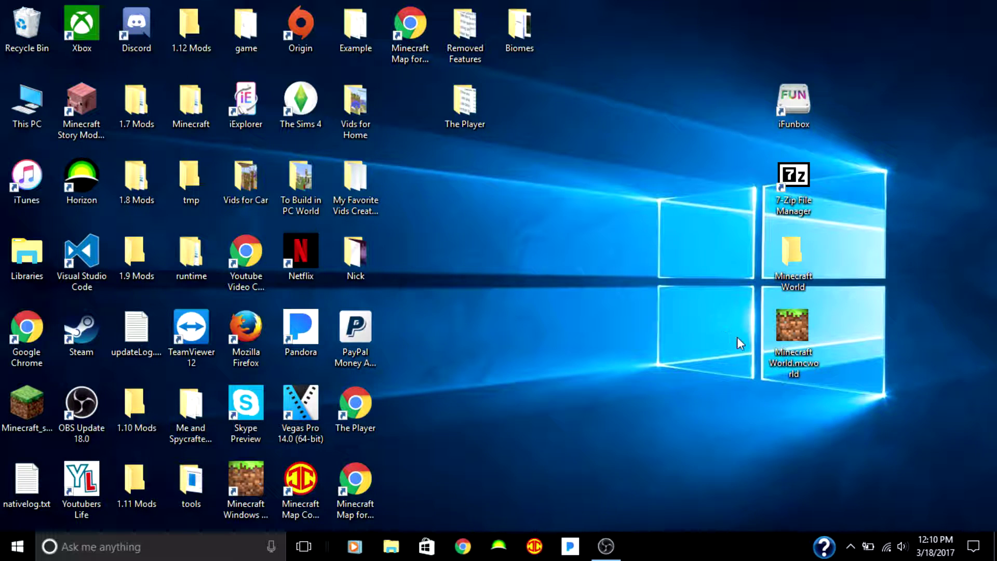
left_click(804, 355)
double_click(804, 355)
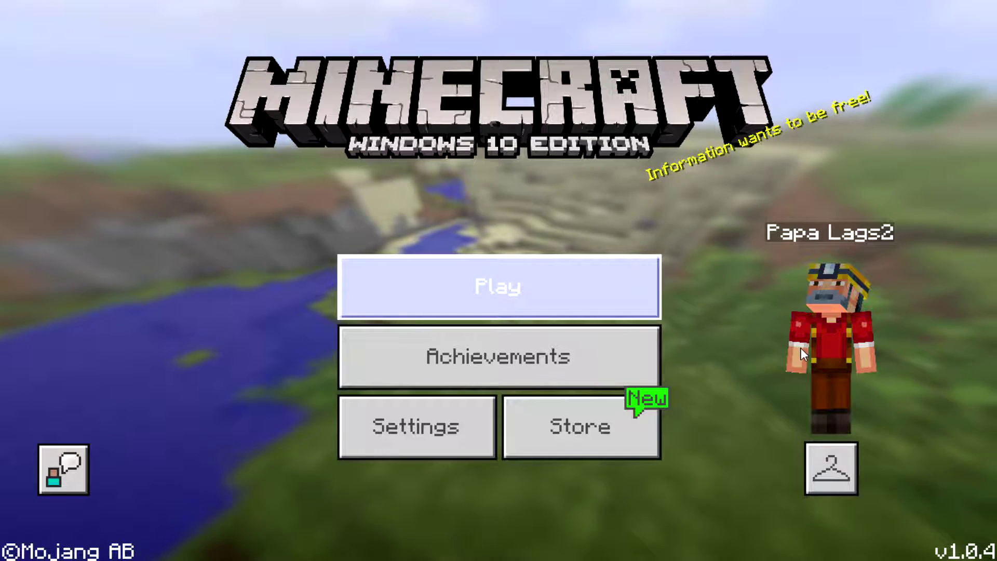
Go to the worlds list, load the Legoland world, then return to the desktop.
key("Return")
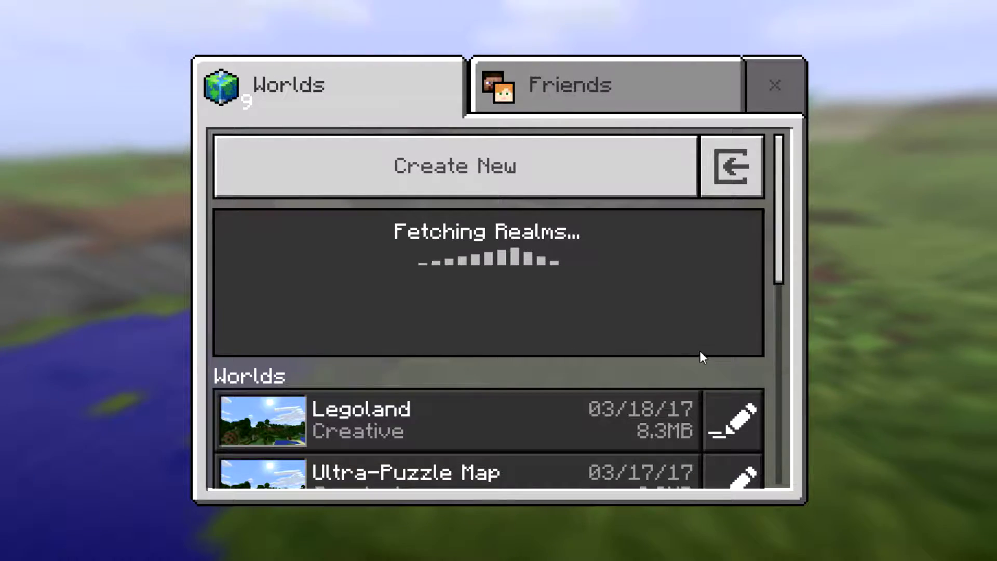
left_click(678, 394)
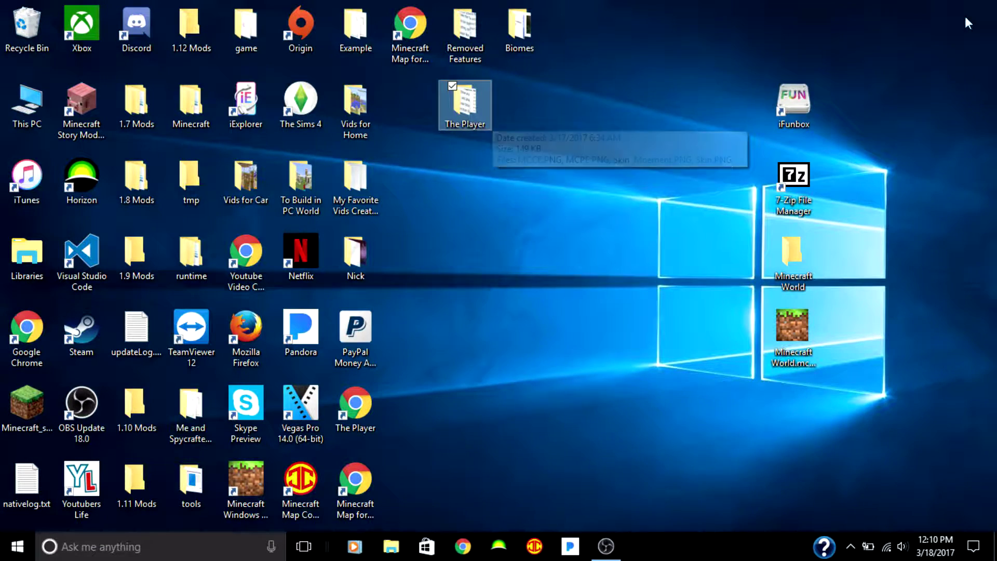
left_click(843, 146)
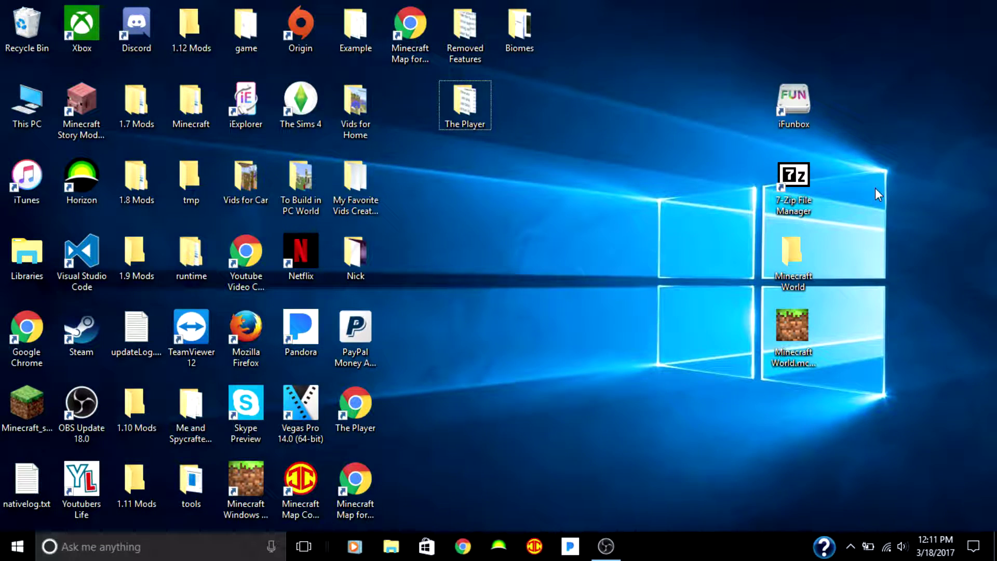